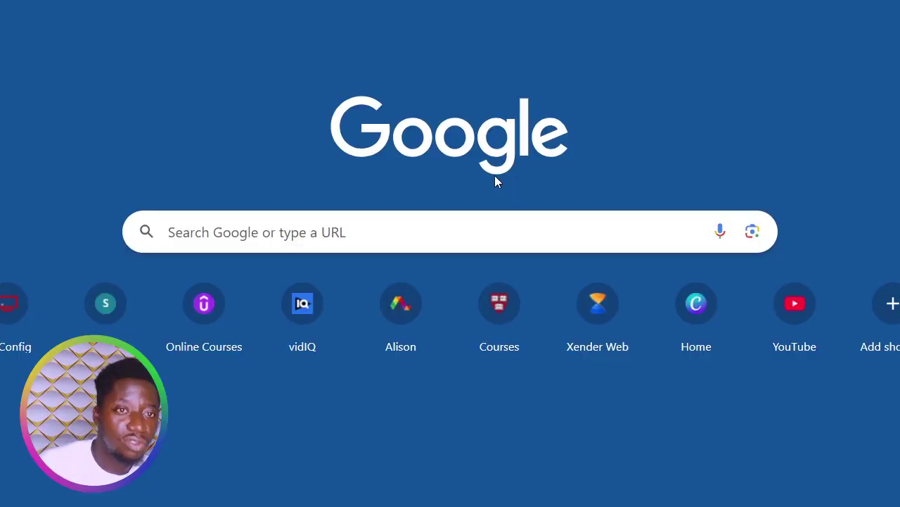
Start a Google search query with the job title CEO
{"action": "left_click", "coordinate": [400, 240]}
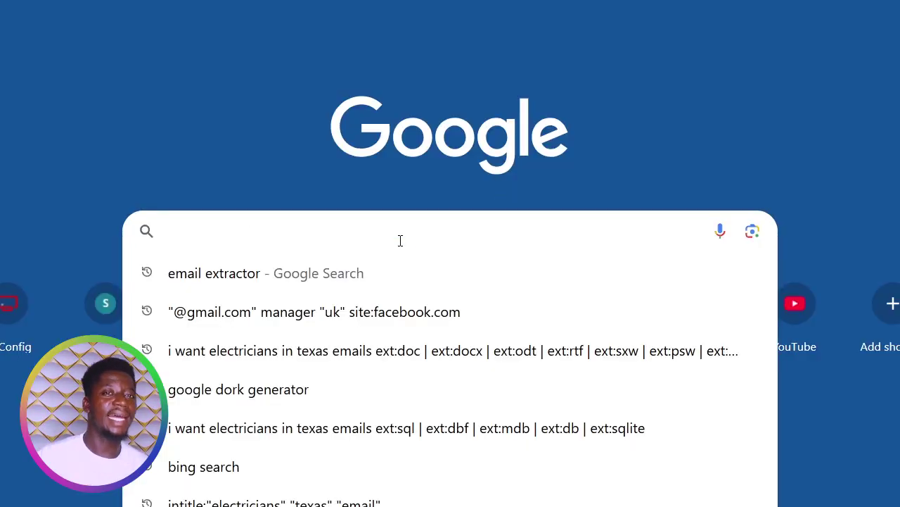
{"action": "left_click", "coordinate": [452, 149]}
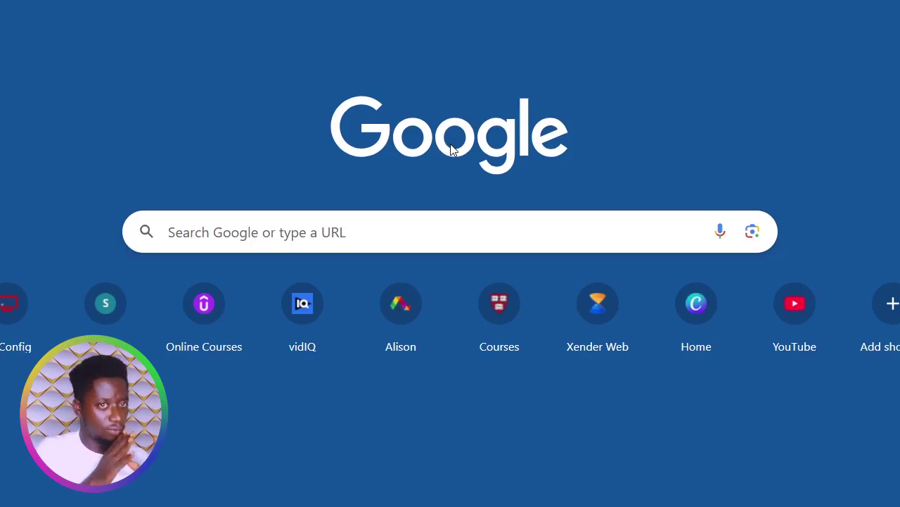
{"action": "left_click", "coordinate": [388, 237]}
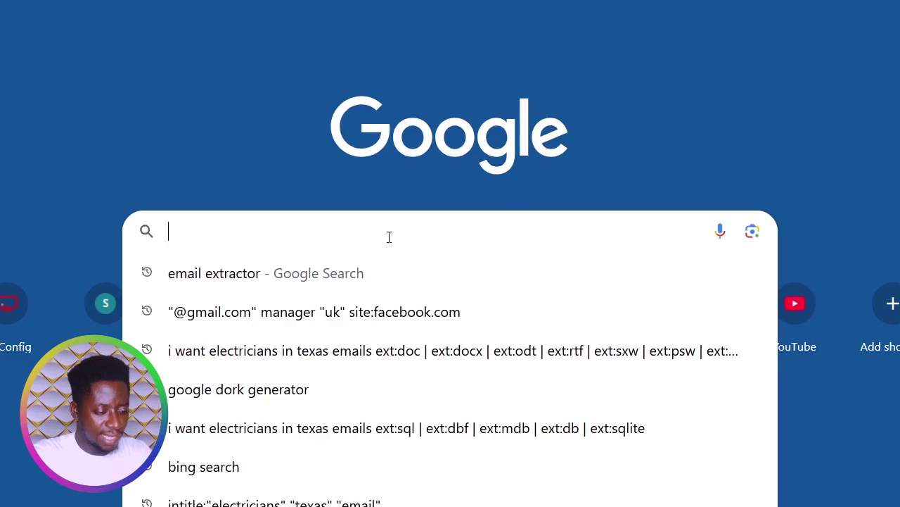
{"action": "type", "text": "CE"}
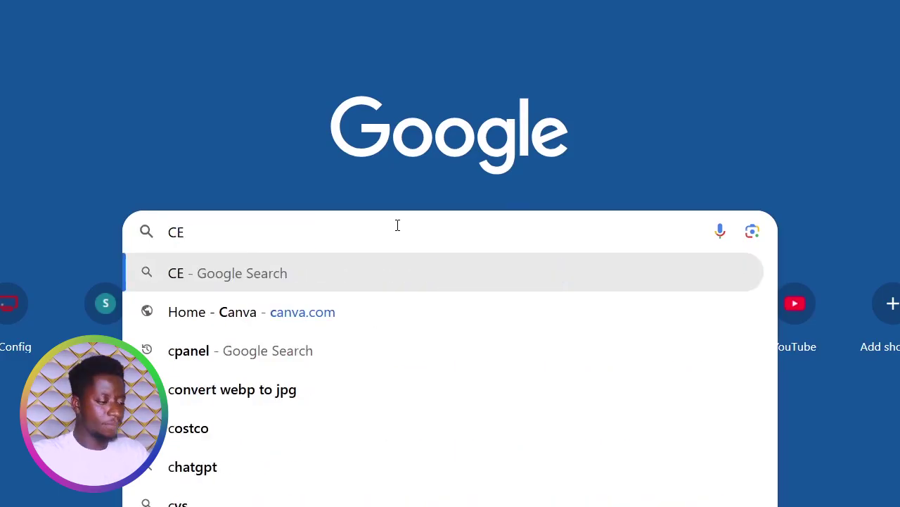
{"action": "type", "text": "O"}
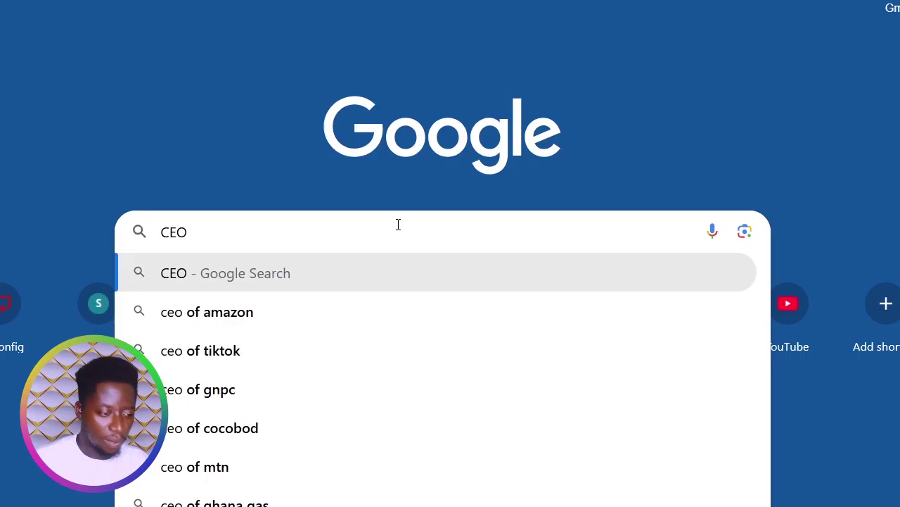
{"action": "type", "text": "\""}
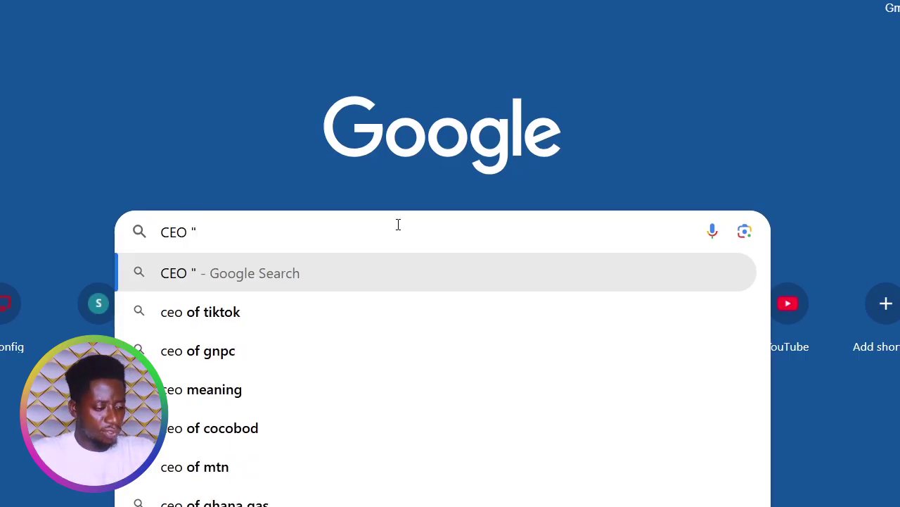
{"action": "type", "text": "yahpo"}
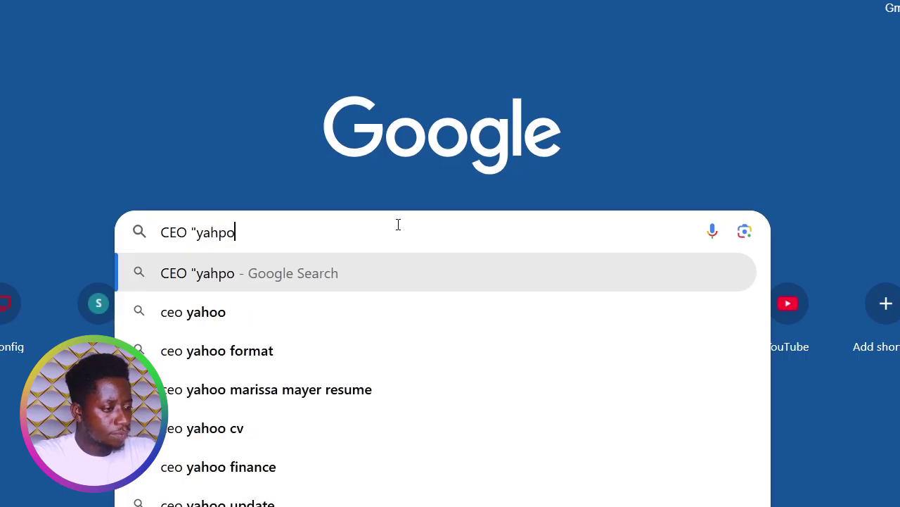
{"action": "key", "text": "BackSpace"}
{"action": "key", "text": "BackSpace"}
{"action": "type", "text": "oo.com"}
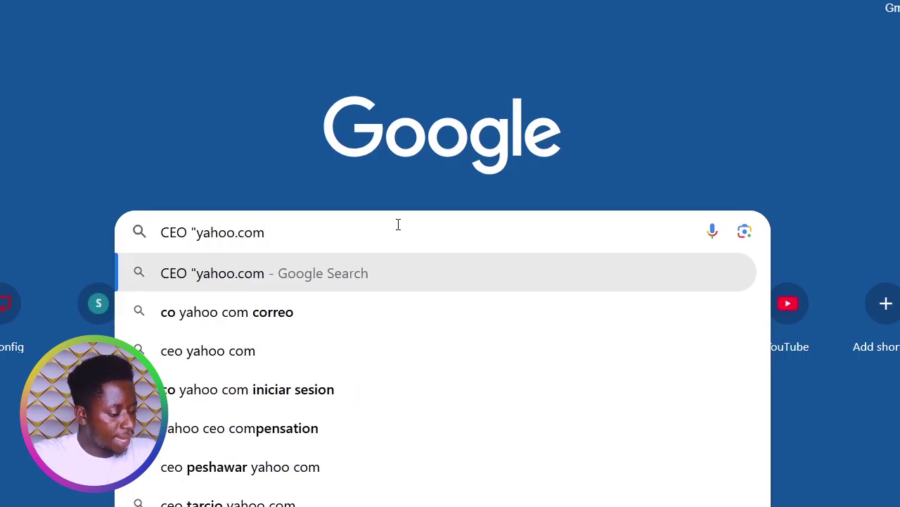
{"action": "type", "text": "\""}
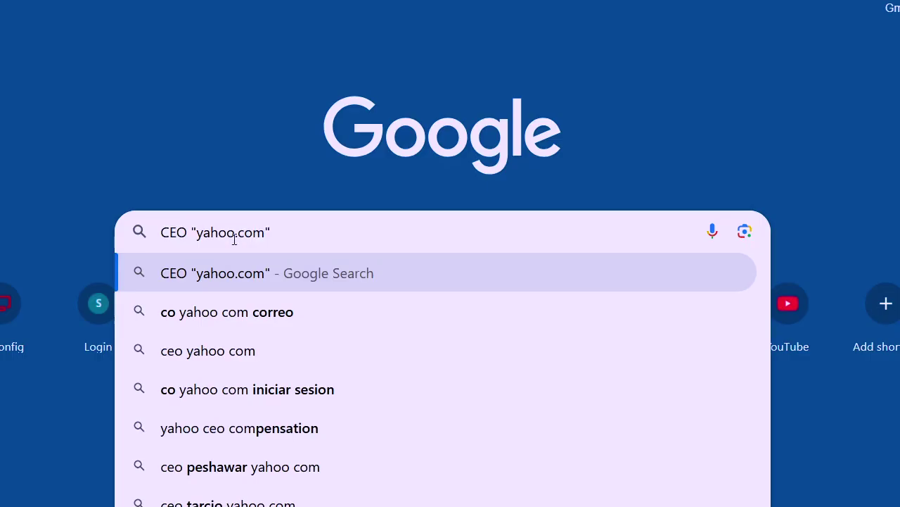
{"action": "left_click", "coordinate": [202, 233]}
{"action": "type", "text": "@"}
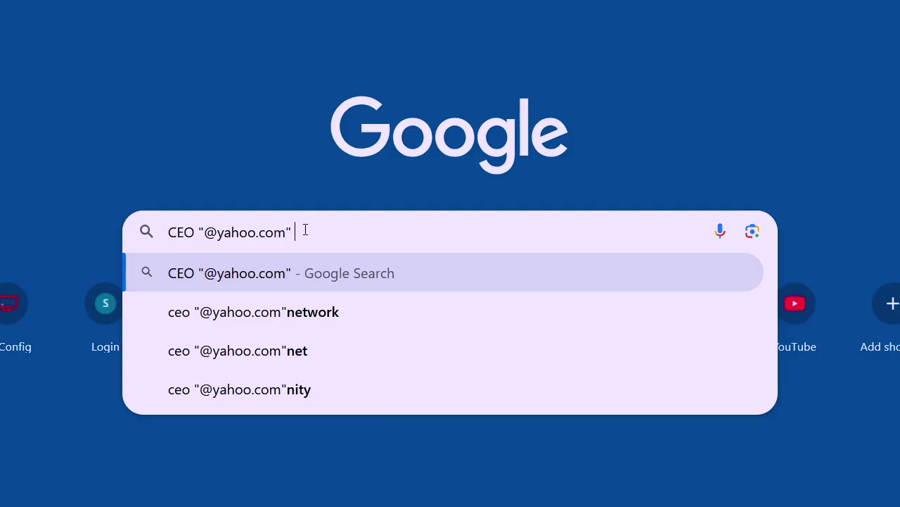
Add the location "Texas" in double quotes after the email domain in the query
{"action": "type", "text": "Texas"}
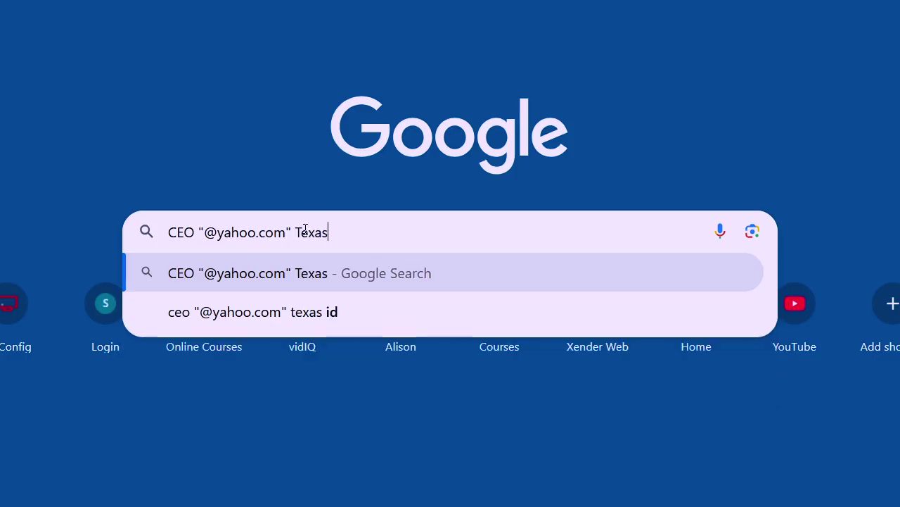
{"action": "type", "text": "\""}
{"action": "key", "text": "Down"}
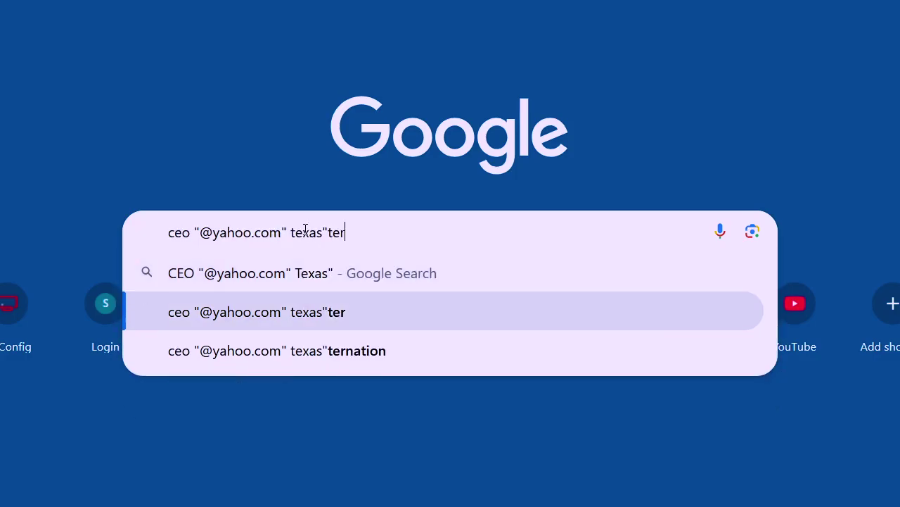
{"action": "key", "text": "Up"}
{"action": "left_click", "coordinate": [304, 231]}
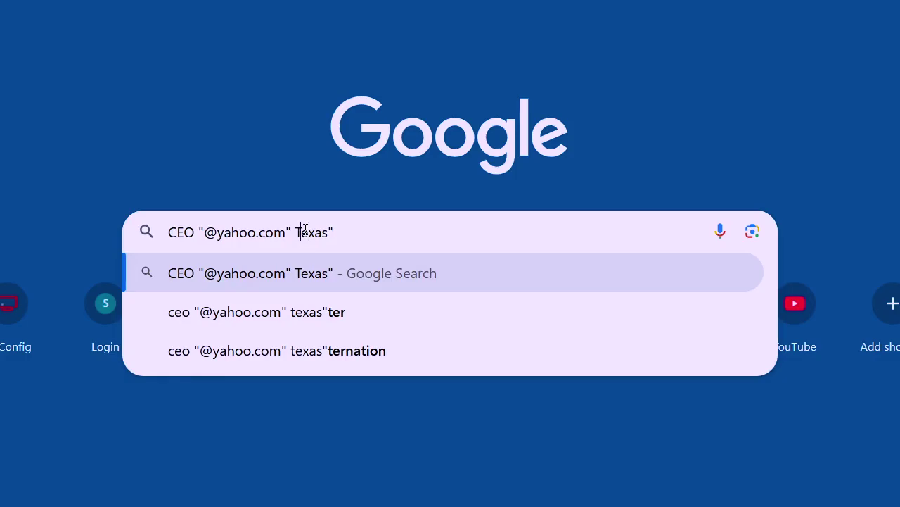
{"action": "type", "text": ":"}
{"action": "key", "text": "BackSpace"}
{"action": "type", "text": "\""}
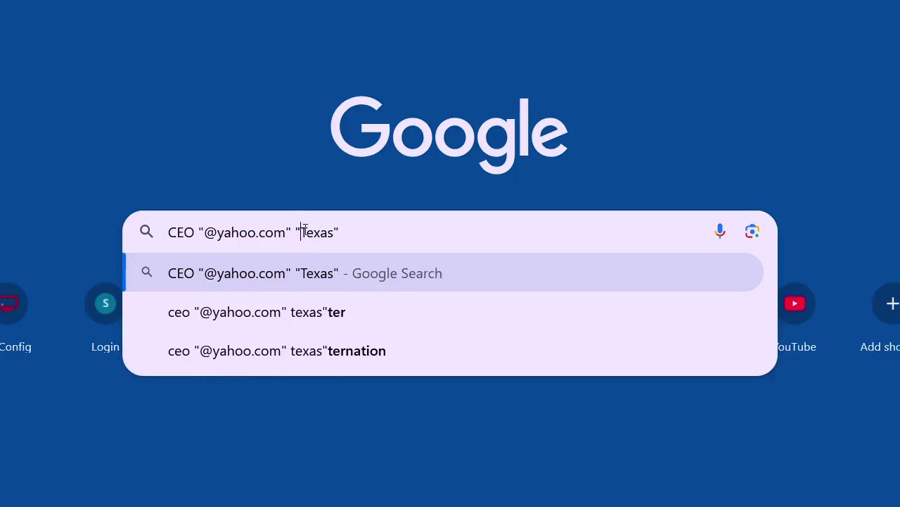
Restrict the query with site:facebook.com after "Texas" and run the search
{"action": "key", "text": "Right"}
{"action": "key", "text": "Right"}
{"action": "key", "text": "Right"}
{"action": "key", "text": "Right"}
{"action": "key", "text": "Right"}
{"action": "key", "text": "Right"}
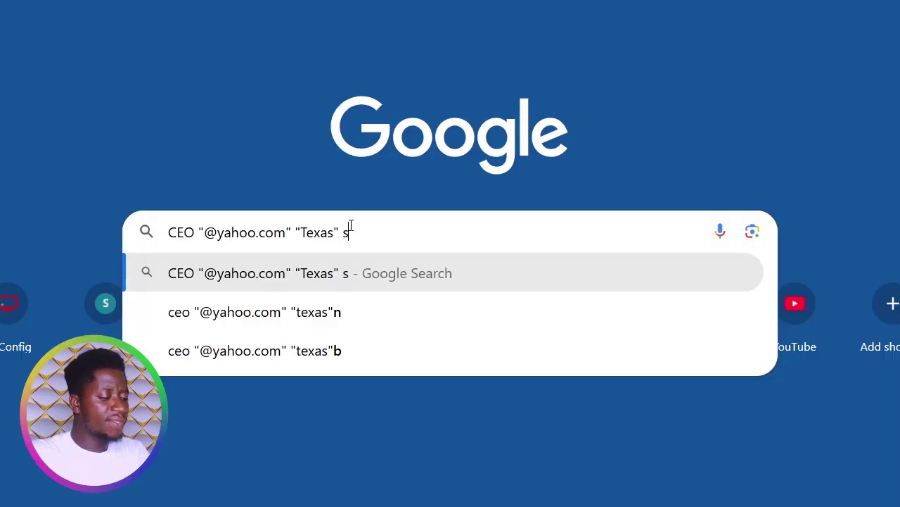
{"action": "type", "text": "it"}
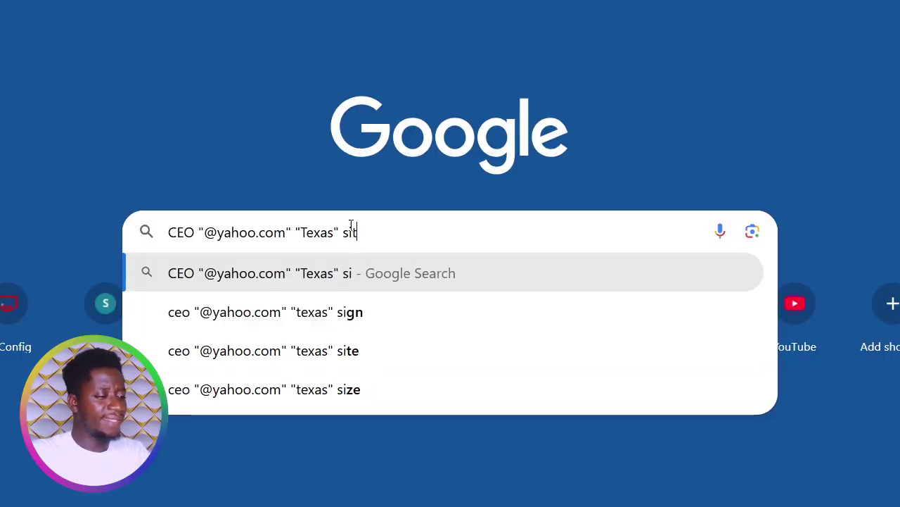
{"action": "type", "text": "e:"}
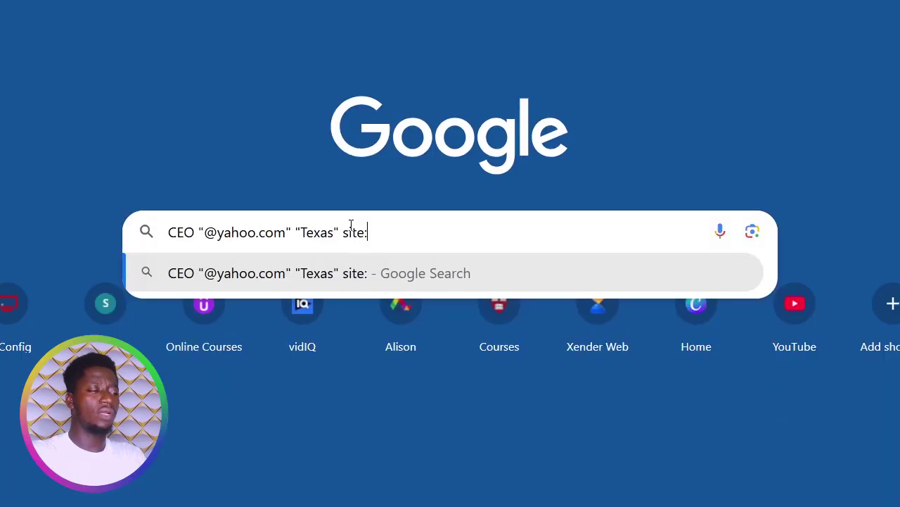
{"action": "type", "text": "facebook.com"}
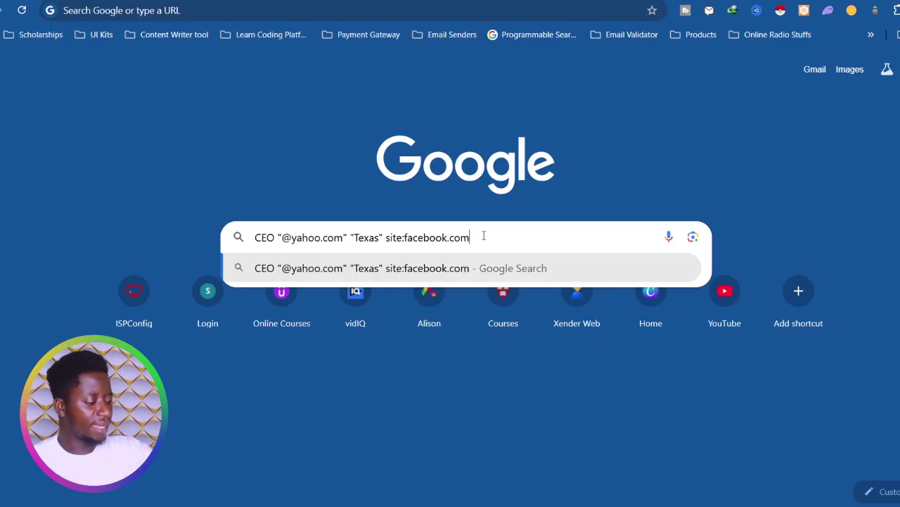
{"action": "key", "text": "Return"}
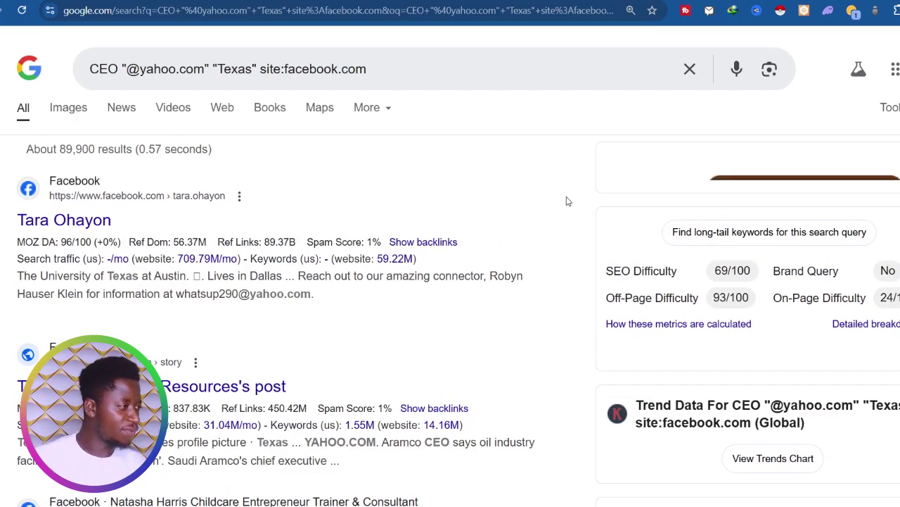
{"action": "scroll", "coordinate": [830, 125], "scroll_direction": "down", "scroll_amount": 2}
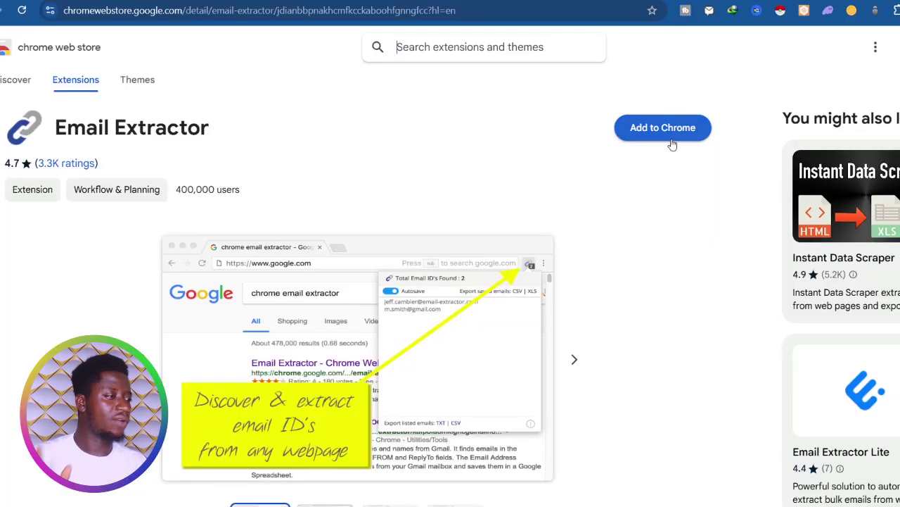
Install the Email Extractor extension from the Chrome Web Store and skim its FAQ page
{"action": "left_click", "coordinate": [672, 138]}
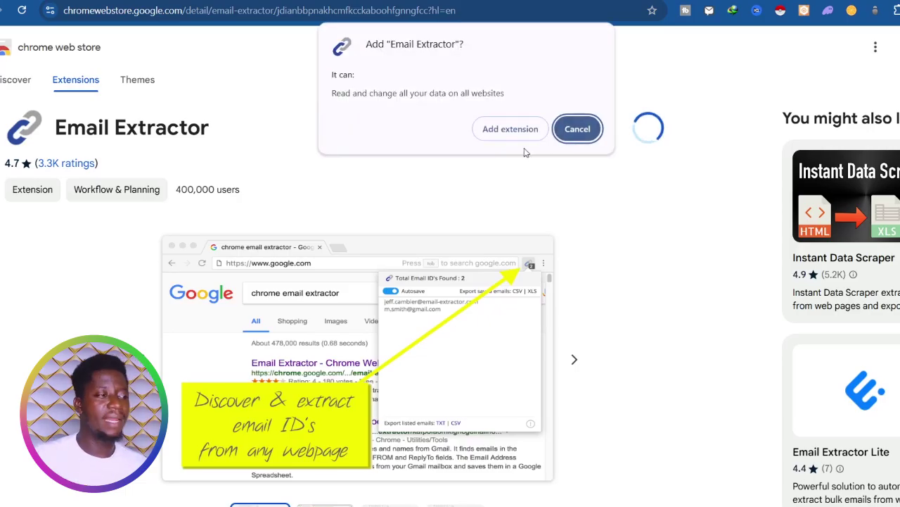
{"action": "left_click", "coordinate": [518, 129]}
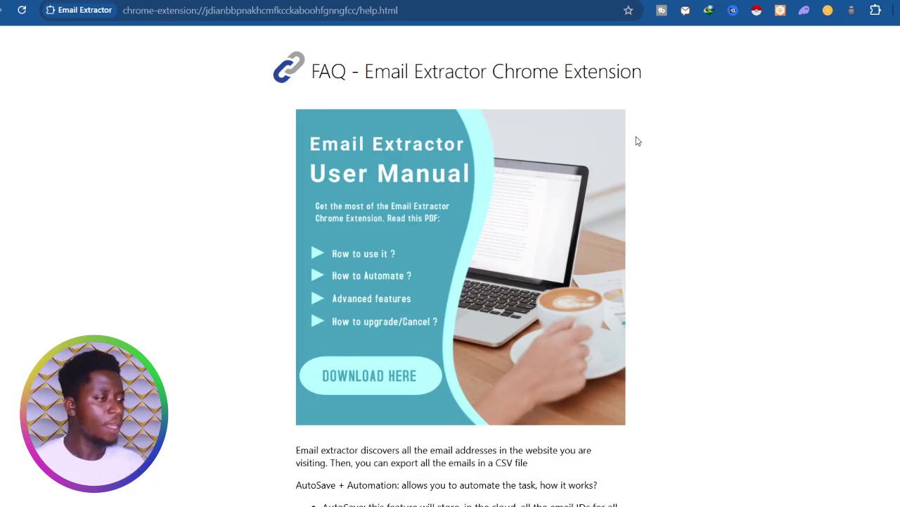
{"action": "scroll", "coordinate": [735, 184], "scroll_direction": "down", "scroll_amount": 5}
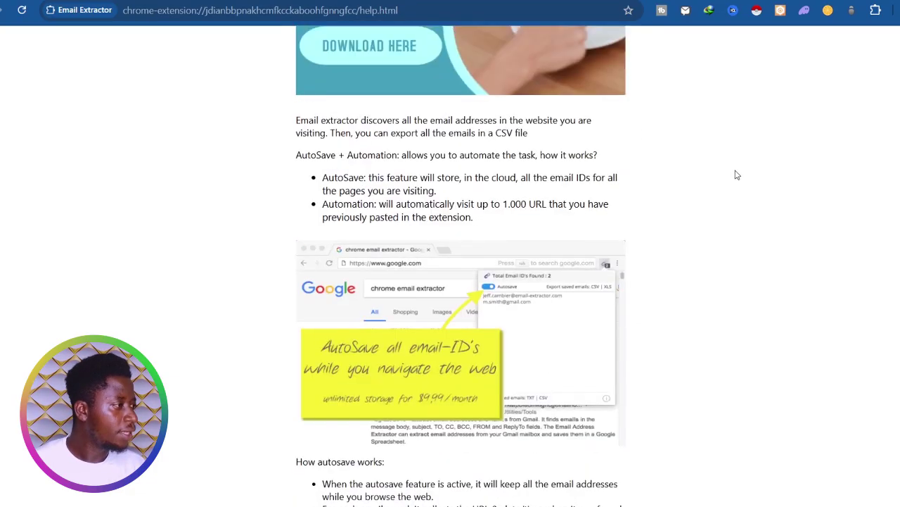
{"action": "scroll", "coordinate": [736, 176], "scroll_direction": "up", "scroll_amount": 5}
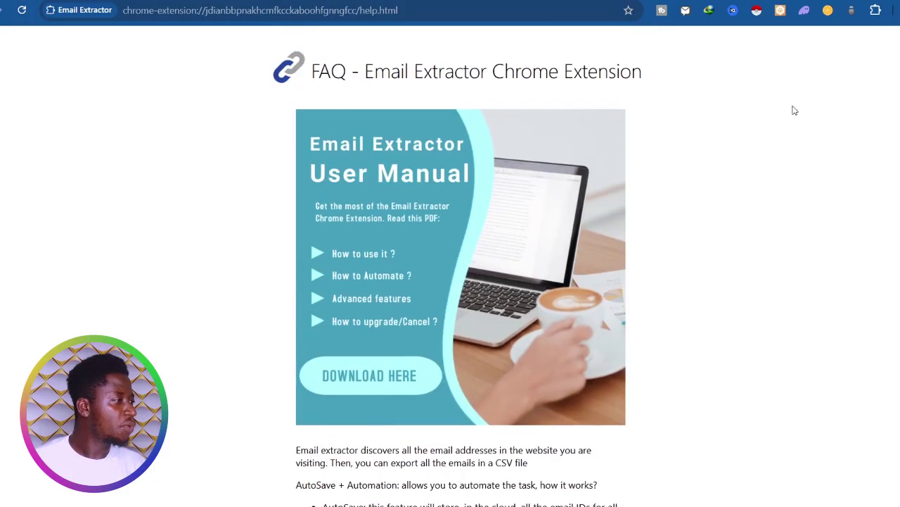
Pin the Email Extractor extension to the browser toolbar
{"action": "left_click", "coordinate": [876, 11]}
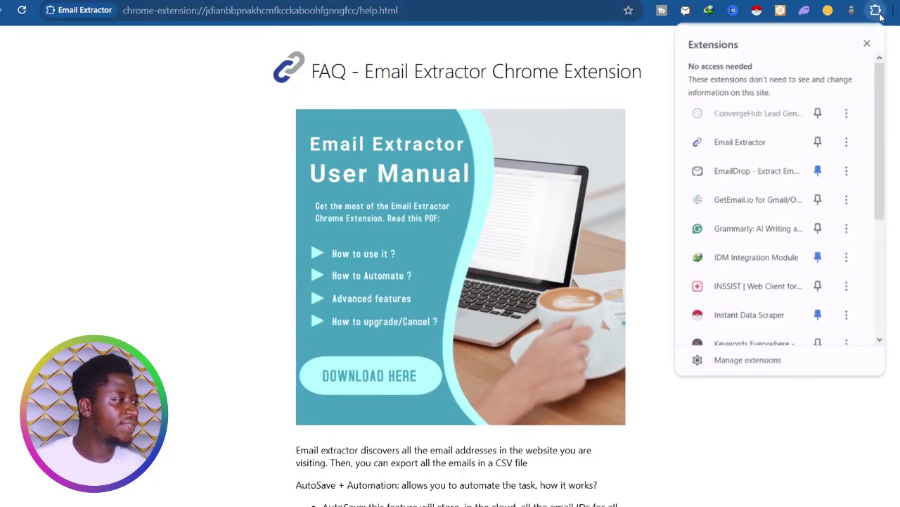
{"action": "left_click", "coordinate": [819, 142]}
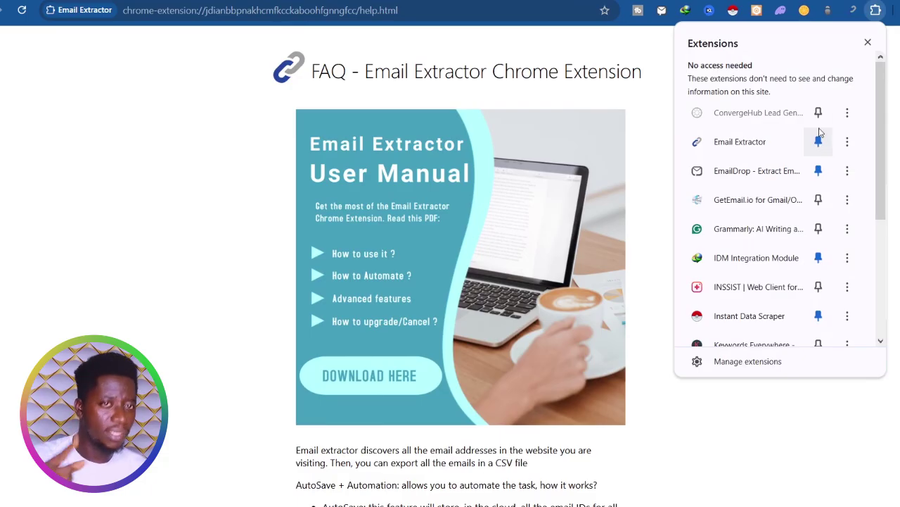
{"action": "left_click", "coordinate": [877, 12]}
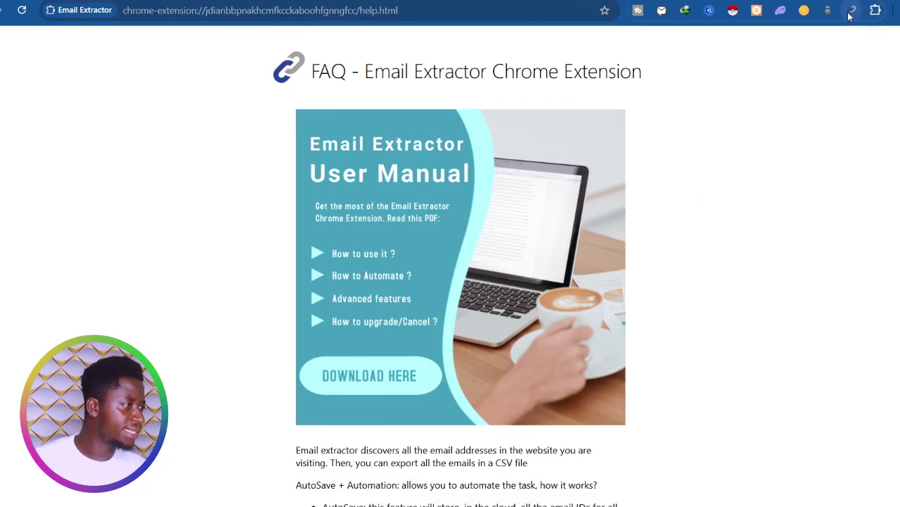
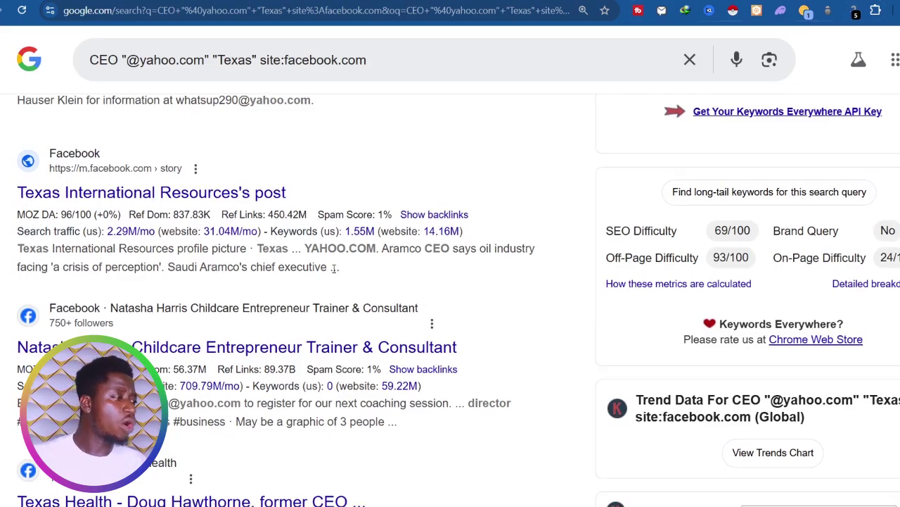
Look through the first page of the CEO Texas Facebook results and go to the second page
{"action": "scroll", "coordinate": [335, 268], "scroll_direction": "down", "scroll_amount": 9}
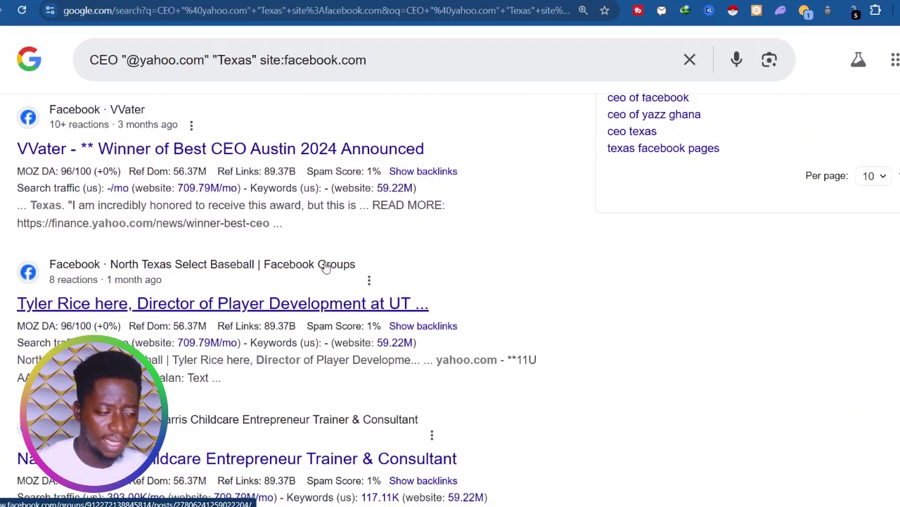
{"action": "scroll", "coordinate": [335, 274], "scroll_direction": "down", "scroll_amount": 10}
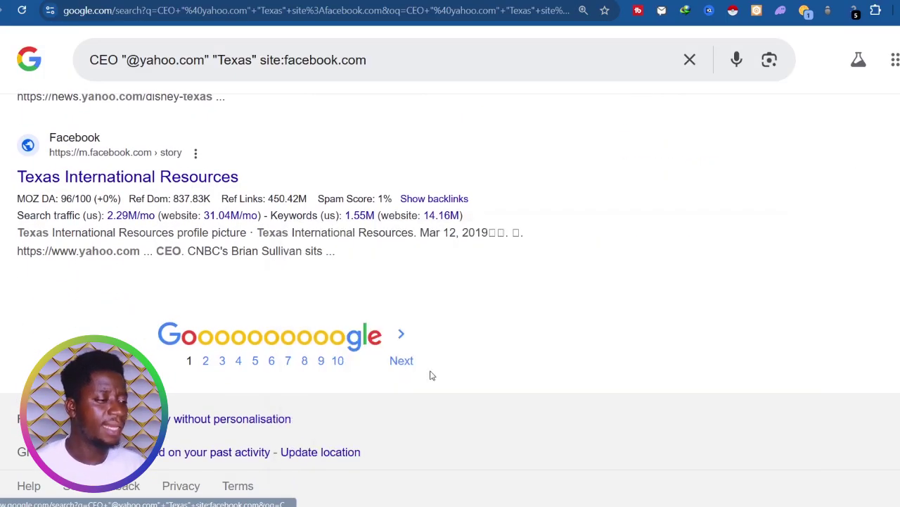
{"action": "left_click", "coordinate": [406, 365]}
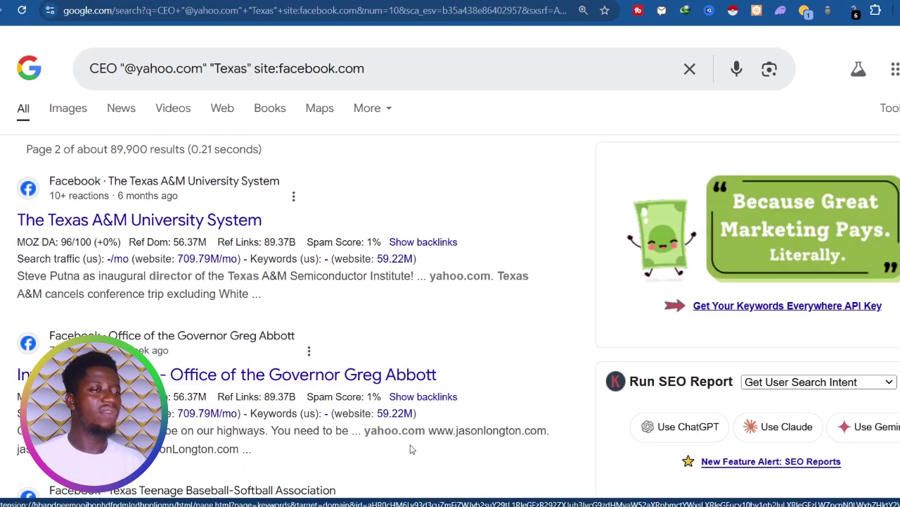
Reload the second results page and go through its full list of results
{"action": "scroll", "coordinate": [422, 408], "scroll_direction": "down", "scroll_amount": 1}
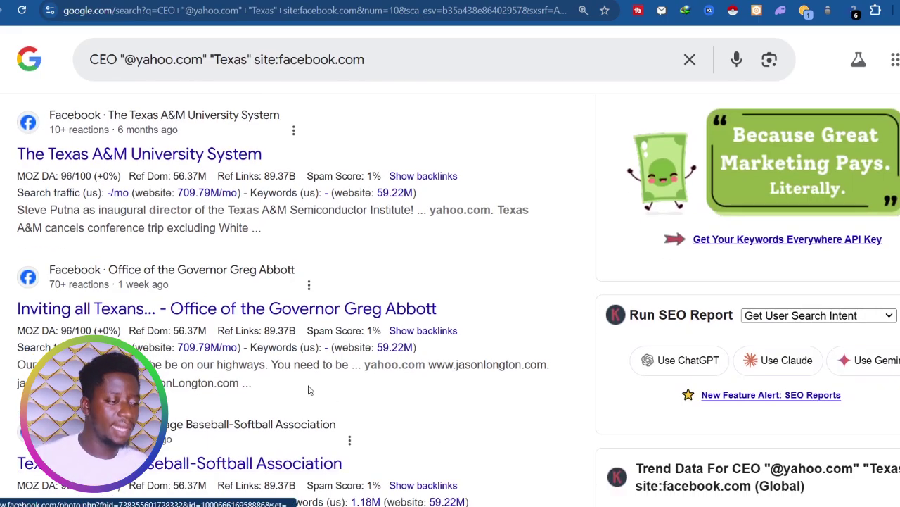
{"action": "left_click", "coordinate": [22, 10]}
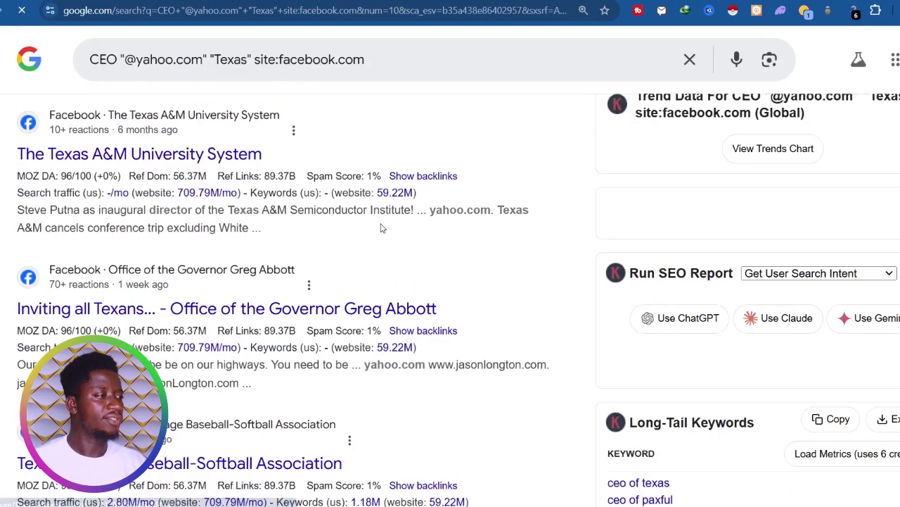
{"action": "scroll", "coordinate": [382, 226], "scroll_direction": "down", "scroll_amount": 10}
{"action": "scroll", "coordinate": [382, 223], "scroll_direction": "down", "scroll_amount": 8}
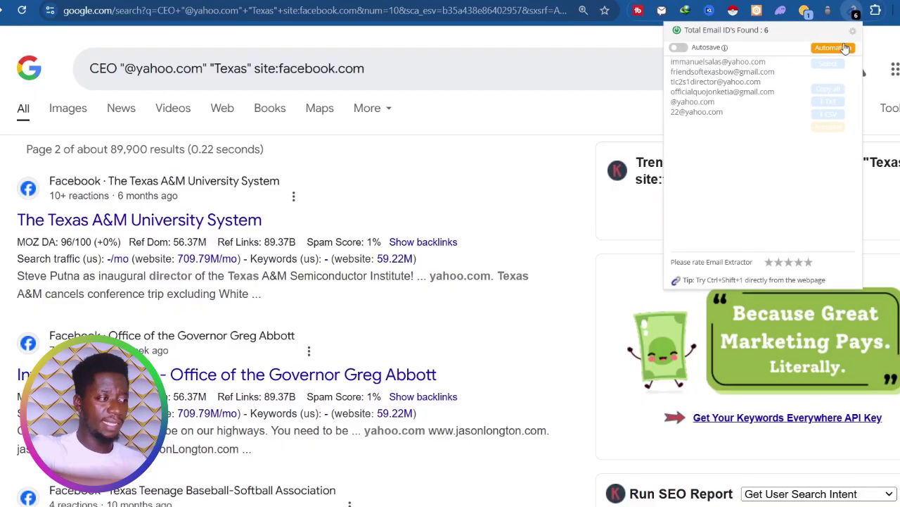
Copy all the email addresses listed by Email Extractor and paste them into a new Notepad document
{"action": "left_click_drag", "start_coordinate": [672, 92], "coordinate": [640, 62]}
{"action": "key", "text": "ctrl+c"}
{"action": "right_click", "coordinate": [689, 121]}
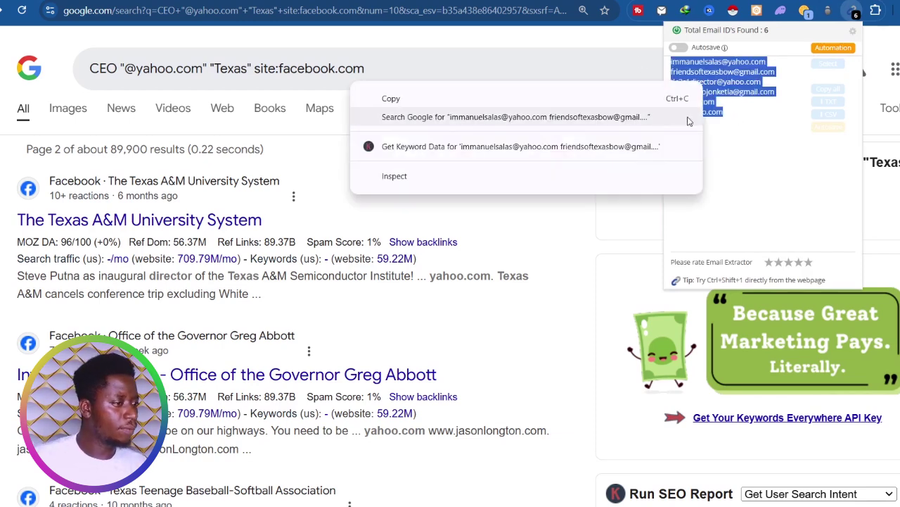
{"action": "left_click", "coordinate": [405, 104]}
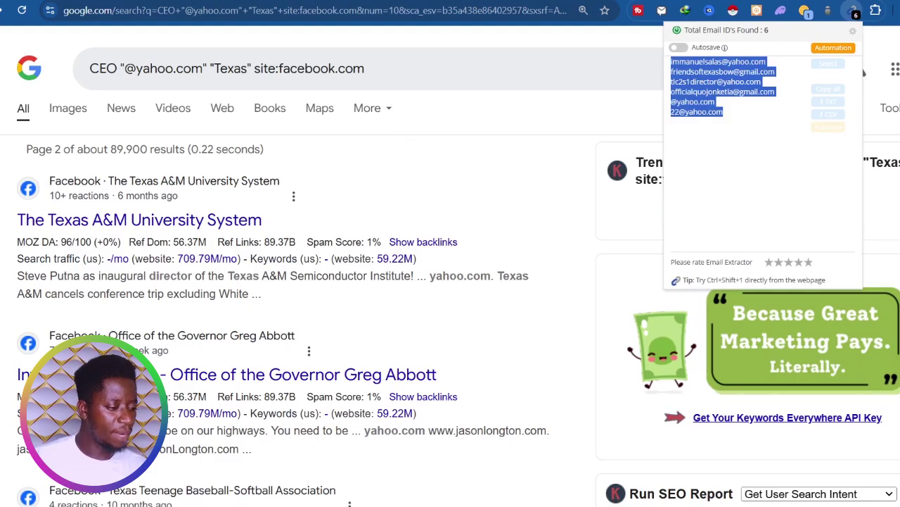
{"action": "right_click", "coordinate": [445, 493]}
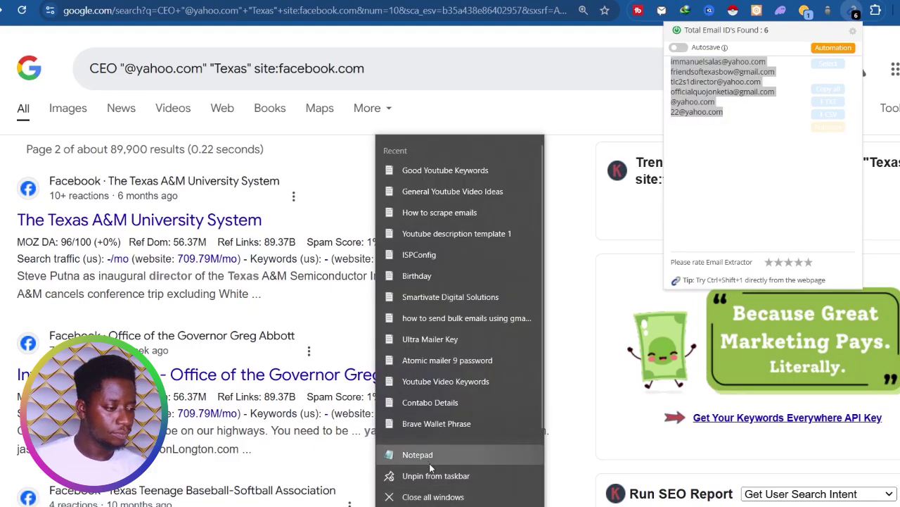
{"action": "left_click", "coordinate": [427, 459]}
{"action": "key", "text": "ctrl+v"}
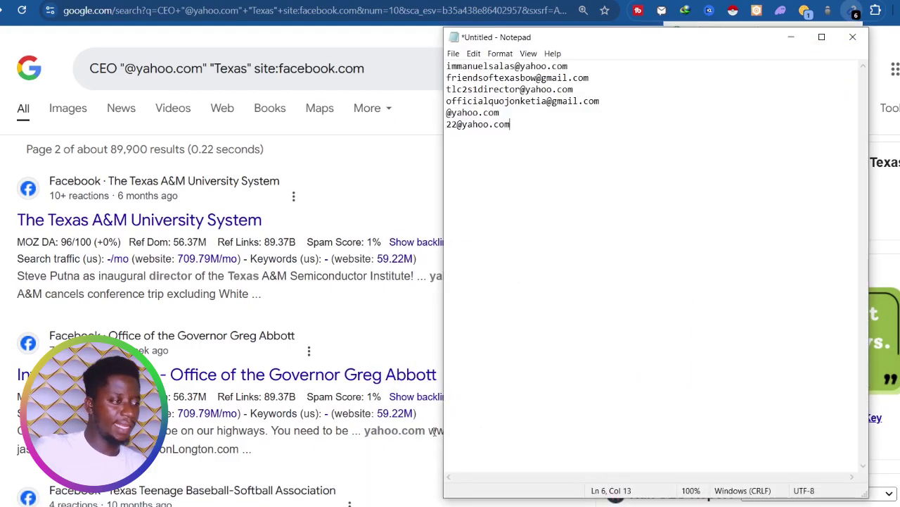
Switch back to the browser and go to the page navigation at the end of the second results page
{"action": "key", "text": "alt+Tab"}
{"action": "scroll", "coordinate": [470, 423], "scroll_direction": "down", "scroll_amount": 12}
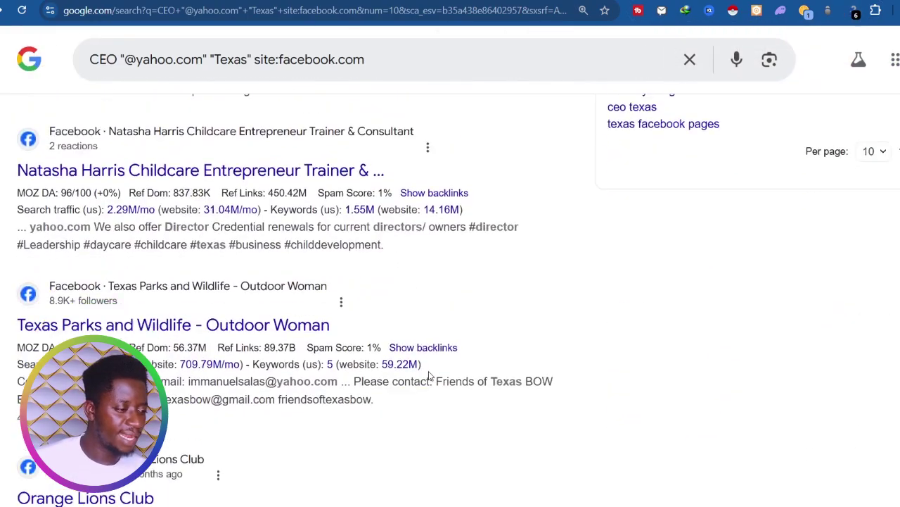
{"action": "scroll", "coordinate": [470, 423], "scroll_direction": "down", "scroll_amount": 8}
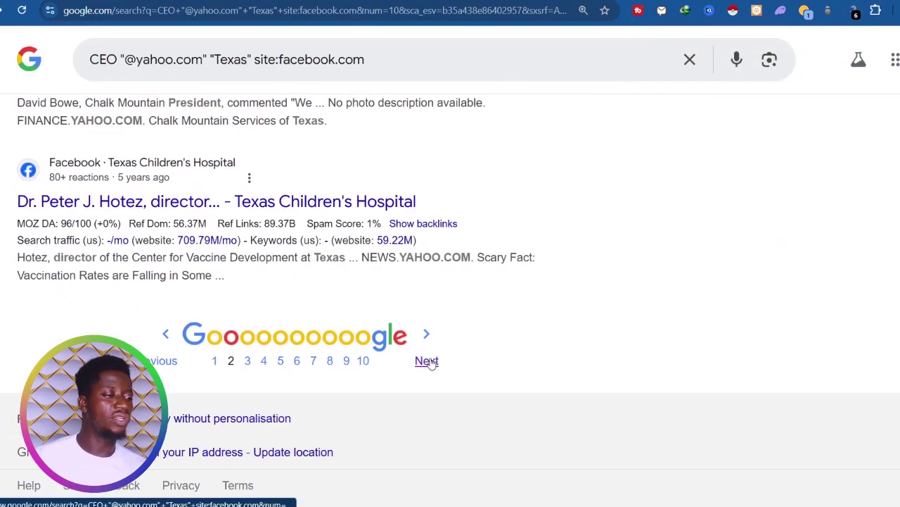